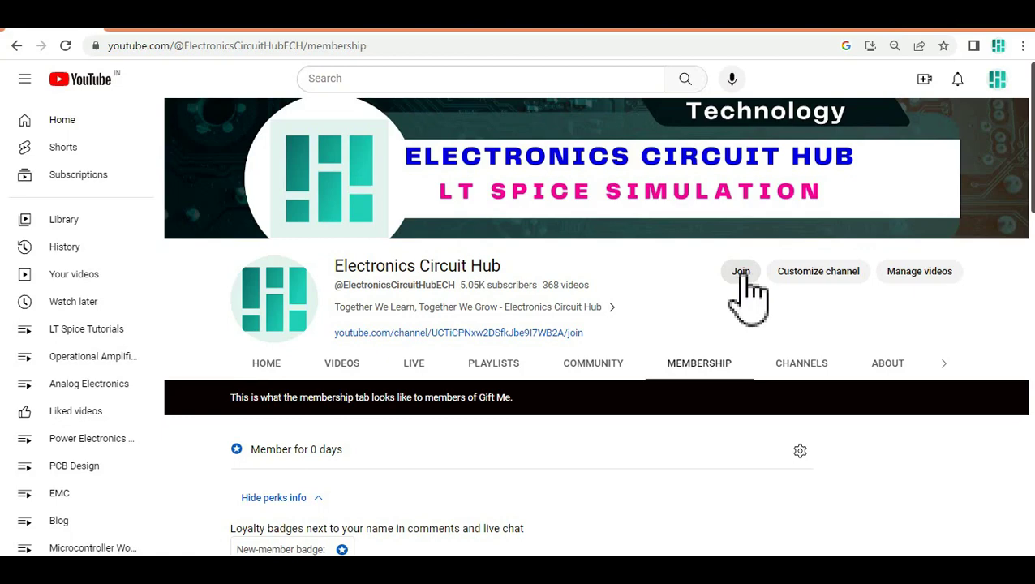
# Open the Join this channel dialog from the Electronics Circuit Hub Membership tab.
pyautogui.click(743, 274)
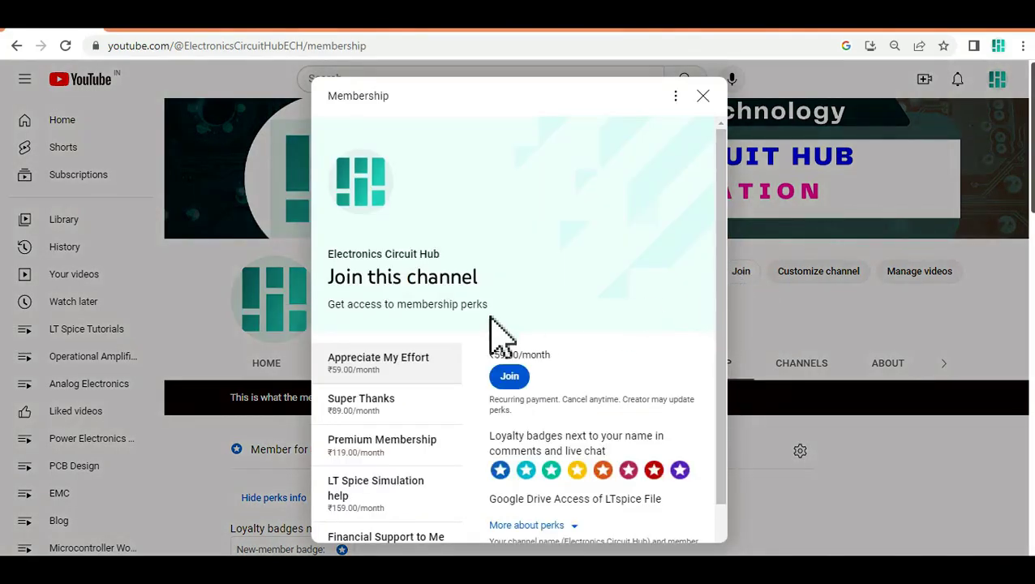
# Select the ₹119.00/month Premium Membership tier and start joining with it.
pyautogui.click(393, 442)
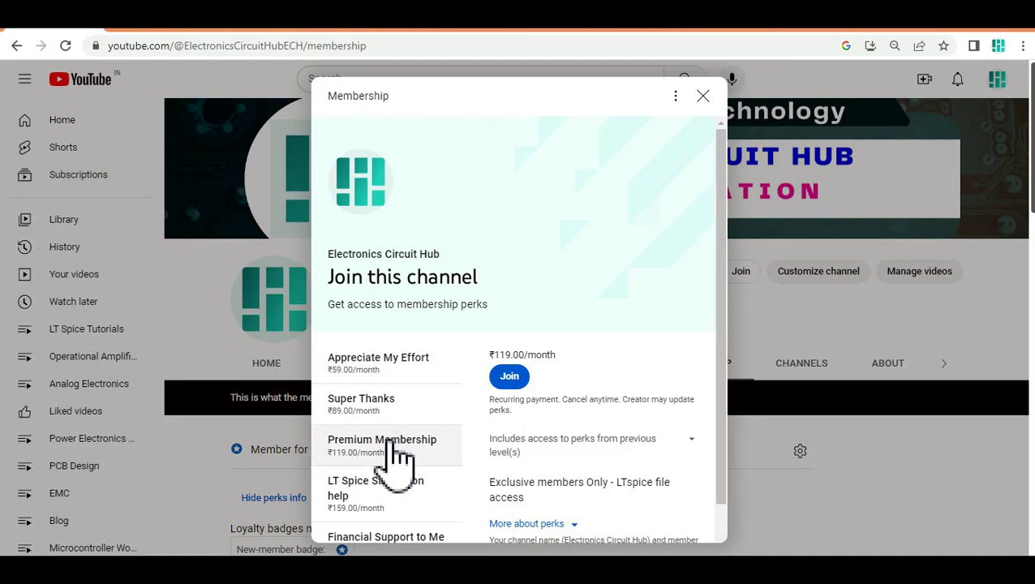
pyautogui.click(509, 376)
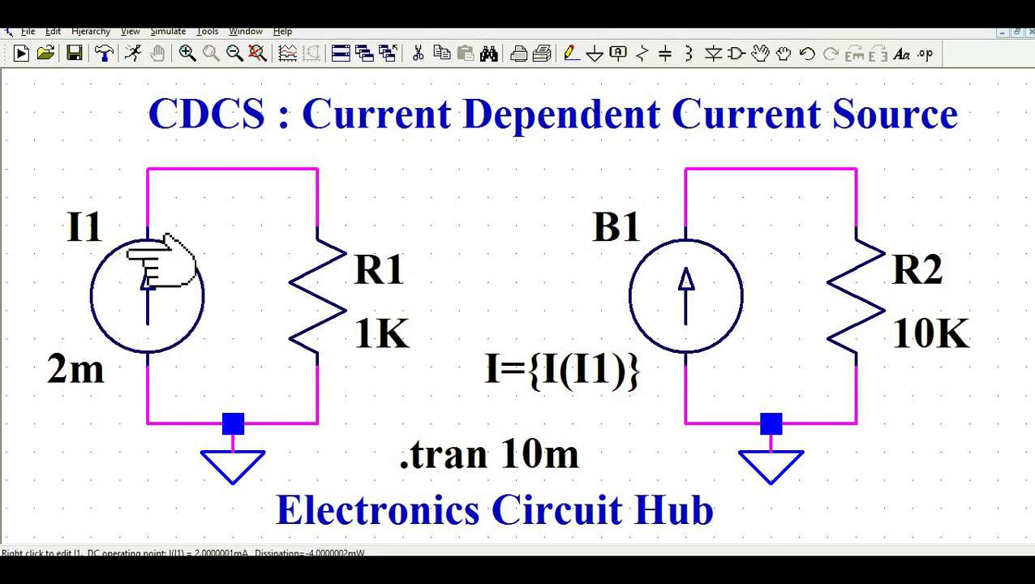
pyautogui.click(737, 53)
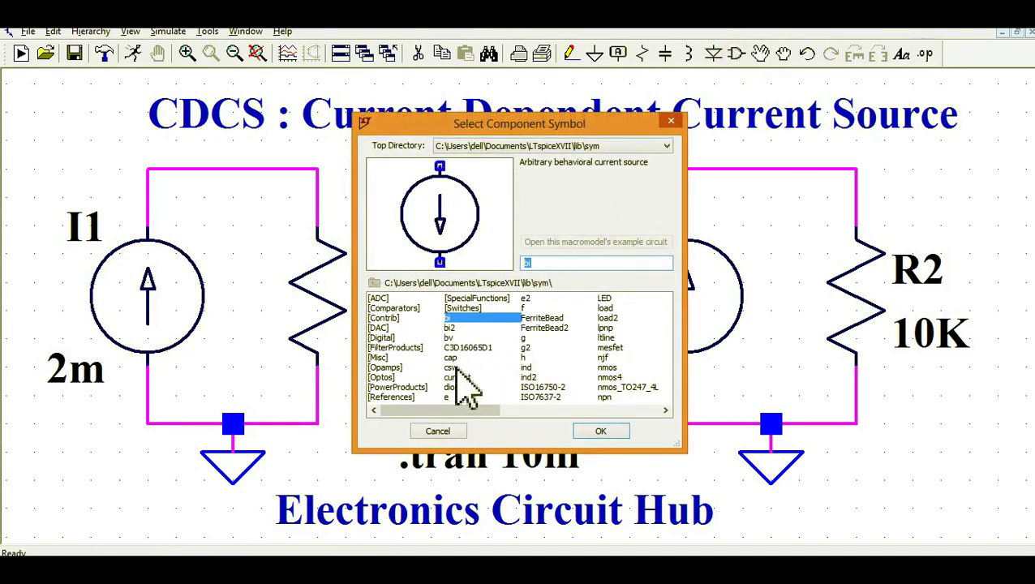
pyautogui.click(447, 377)
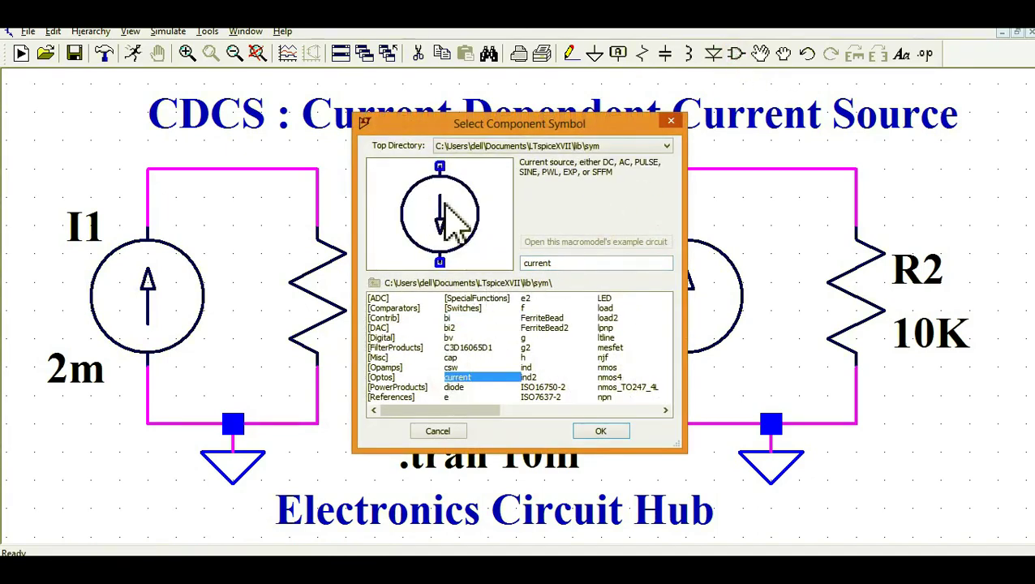
pyautogui.click(437, 431)
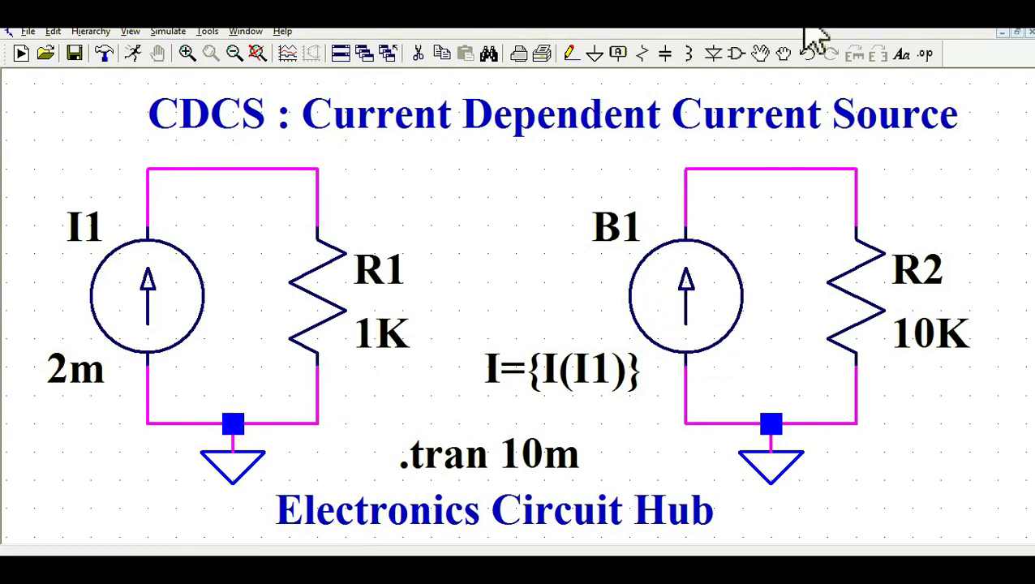
pyautogui.click(736, 54)
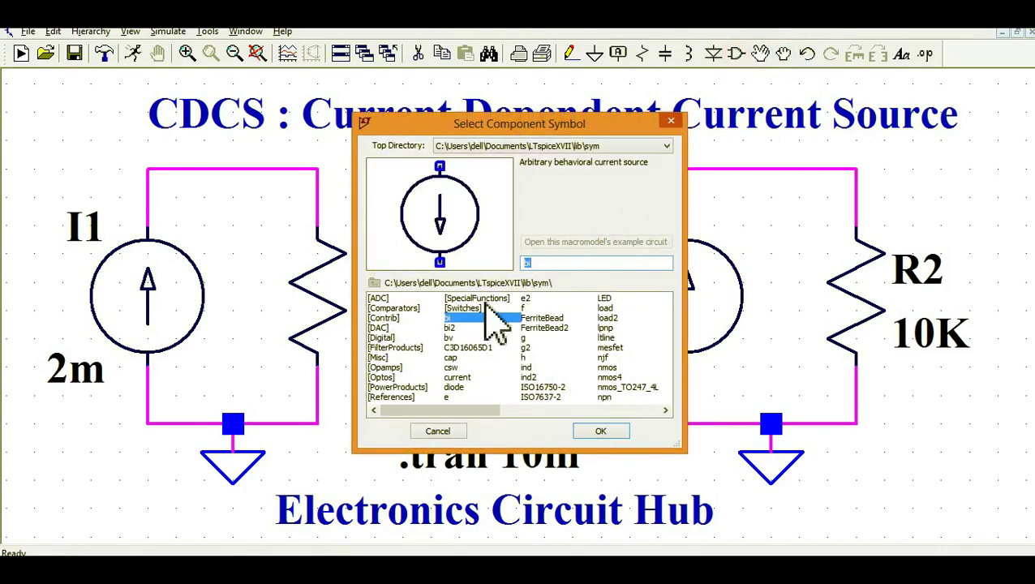
pyautogui.click(461, 327)
pyautogui.click(459, 319)
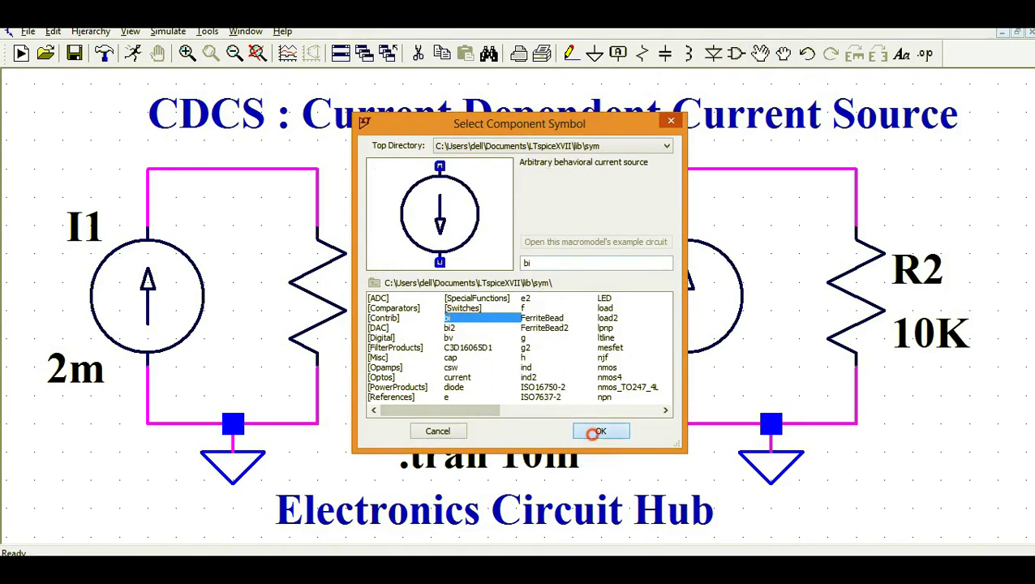
pyautogui.click(600, 431)
pyautogui.press('Escape')
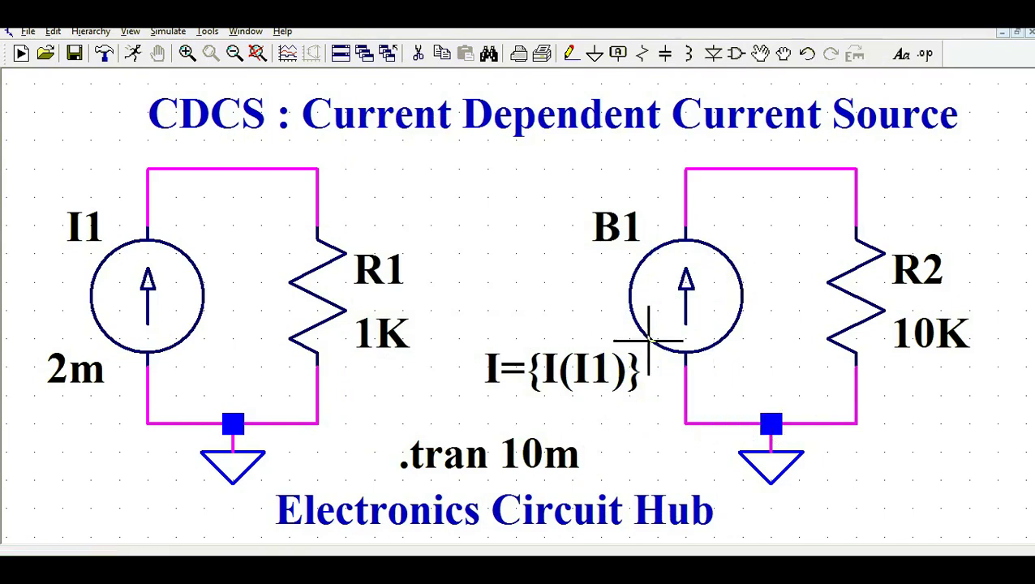
pyautogui.rightClick(680, 284)
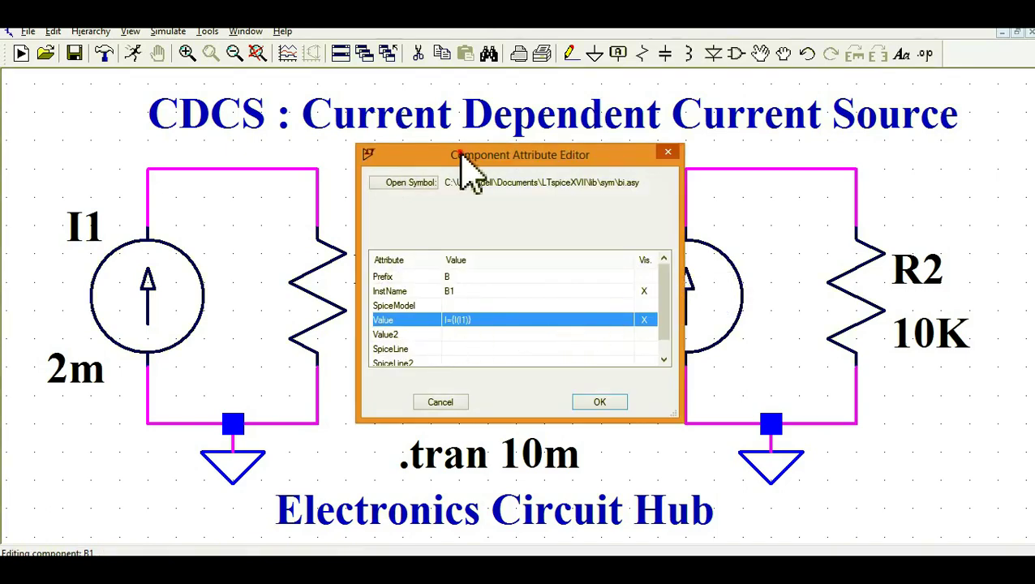
pyautogui.moveTo(464, 161); pyautogui.dragTo(785, 93)
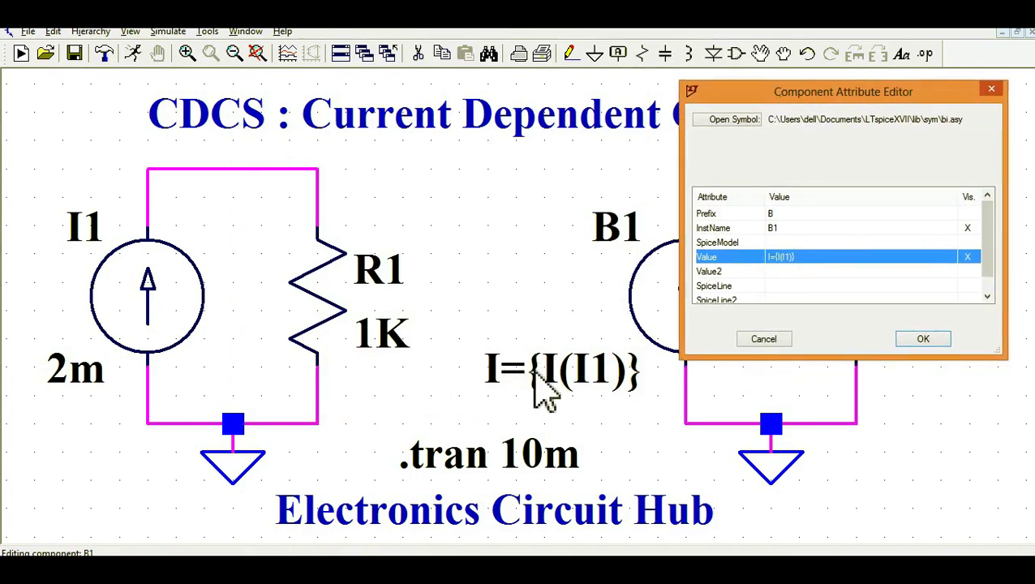
pyautogui.moveTo(775, 96); pyautogui.dragTo(863, 198)
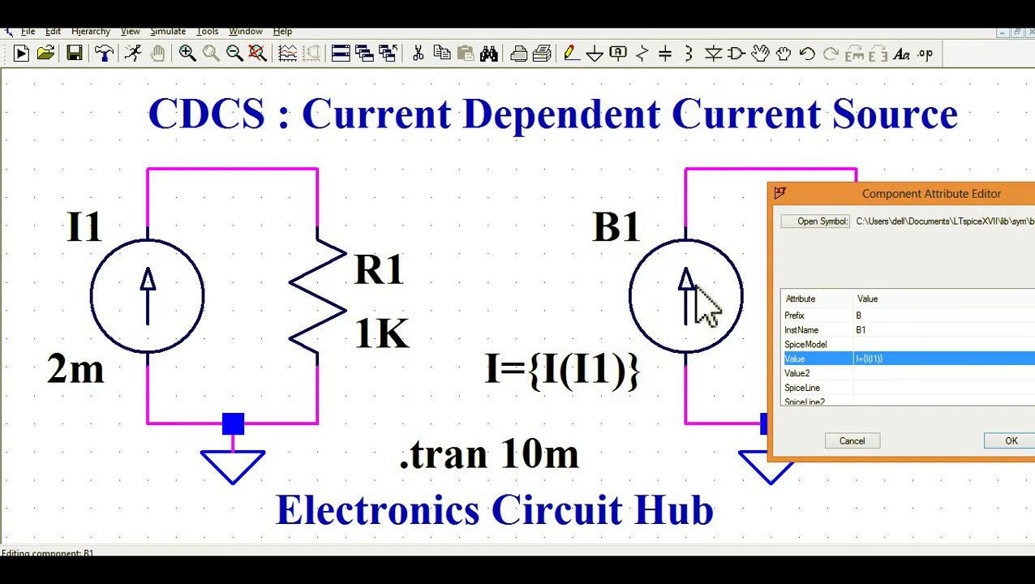
pyautogui.moveTo(809, 199); pyautogui.dragTo(734, 118)
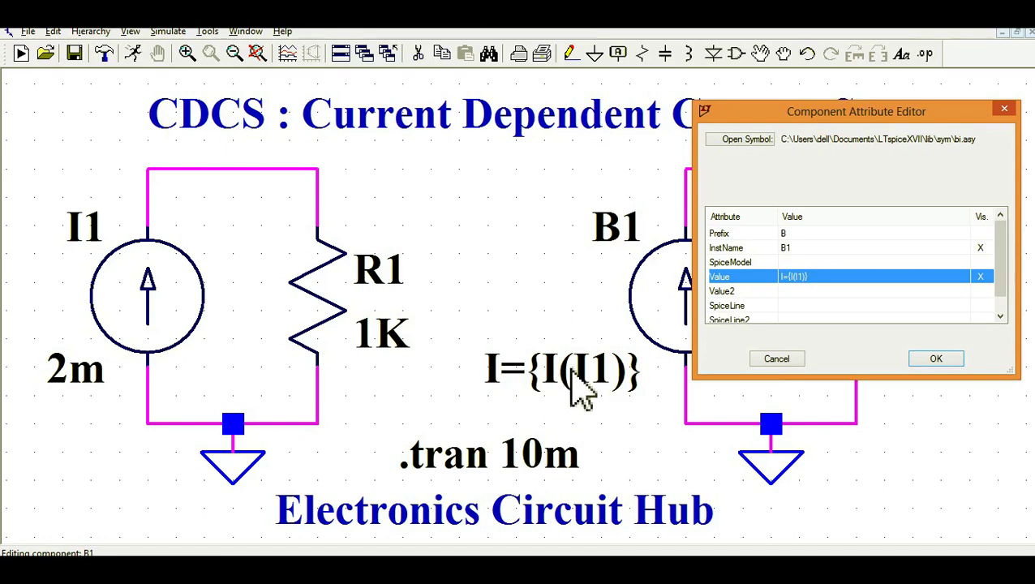
pyautogui.click(929, 359)
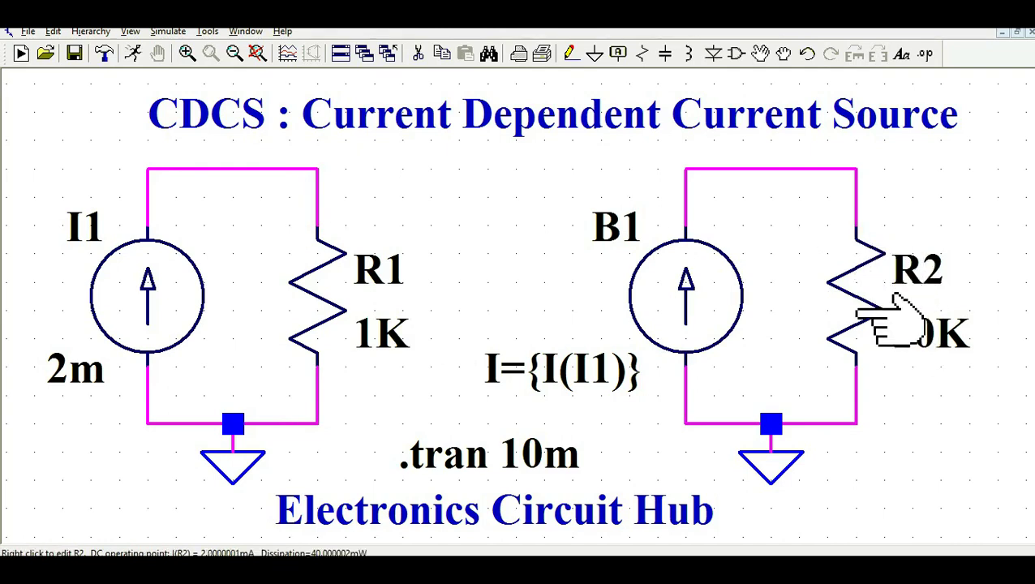
pyautogui.click(162, 34)
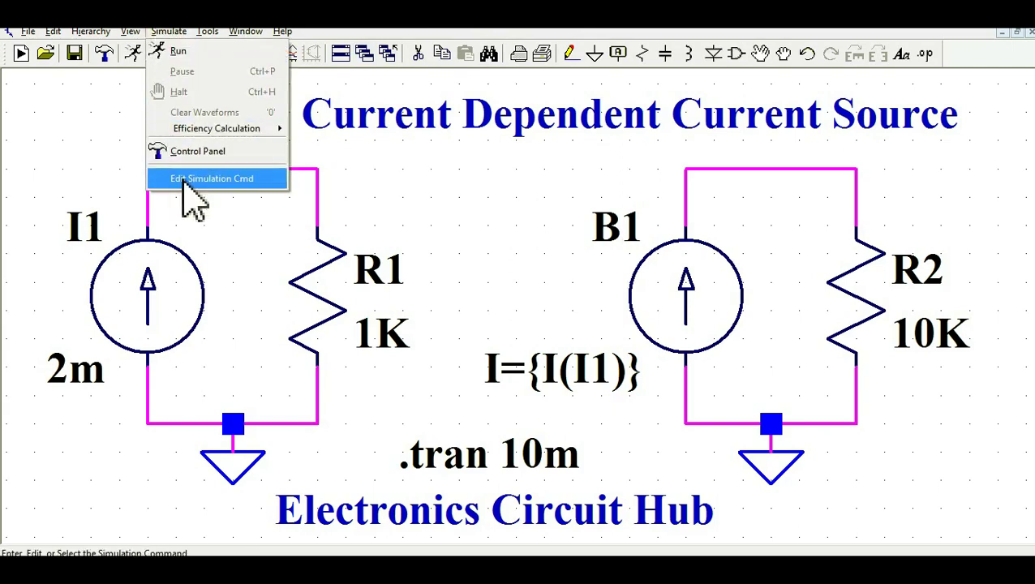
pyautogui.click(185, 180)
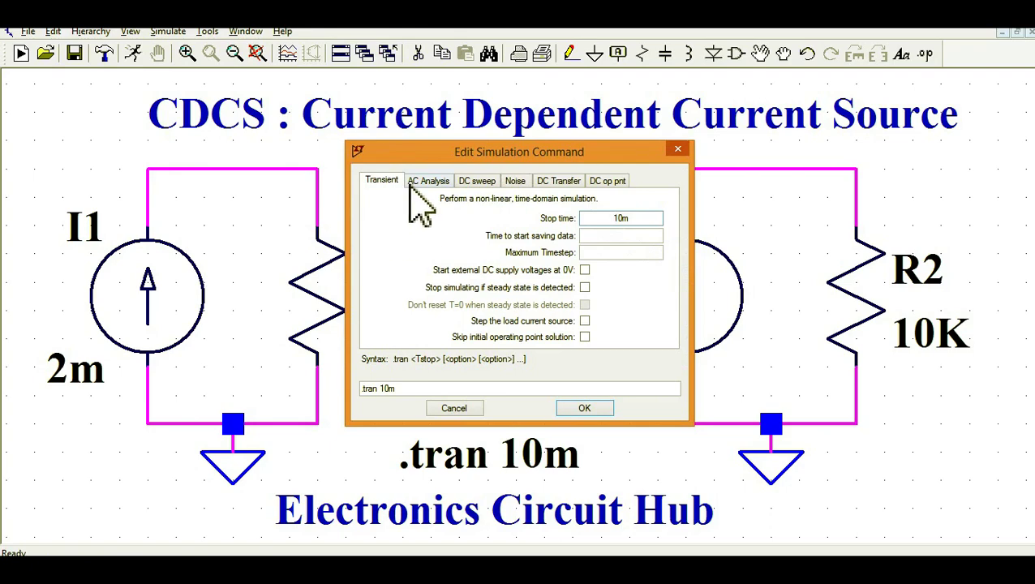
pyautogui.click(676, 148)
pyautogui.click(172, 33)
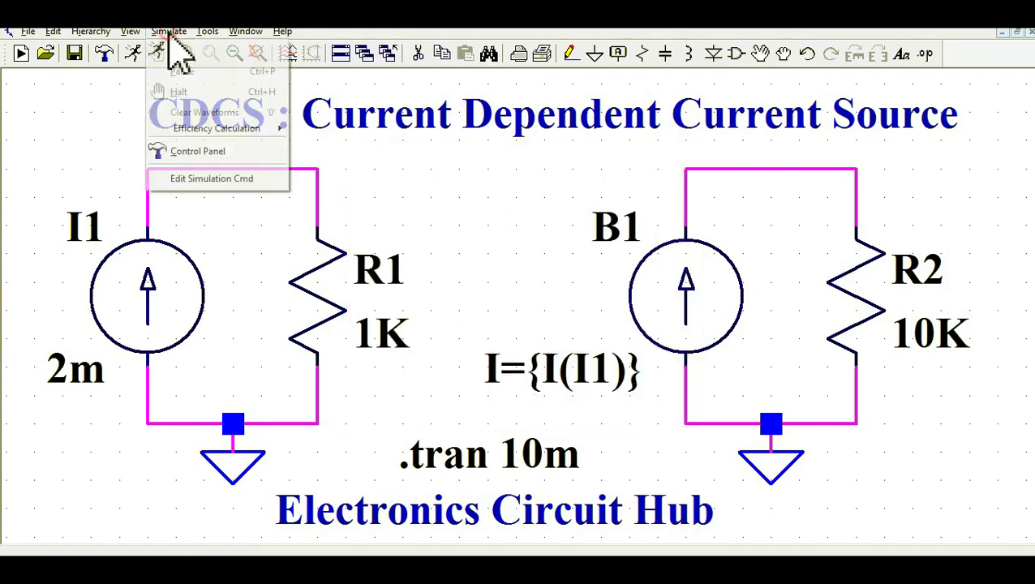
pyautogui.click(202, 180)
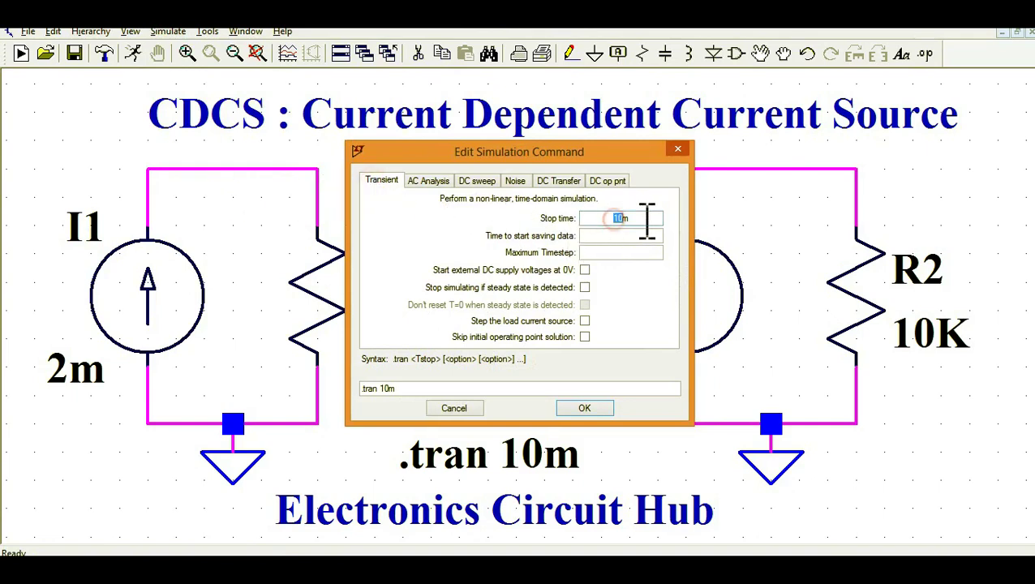
pyautogui.click(584, 406)
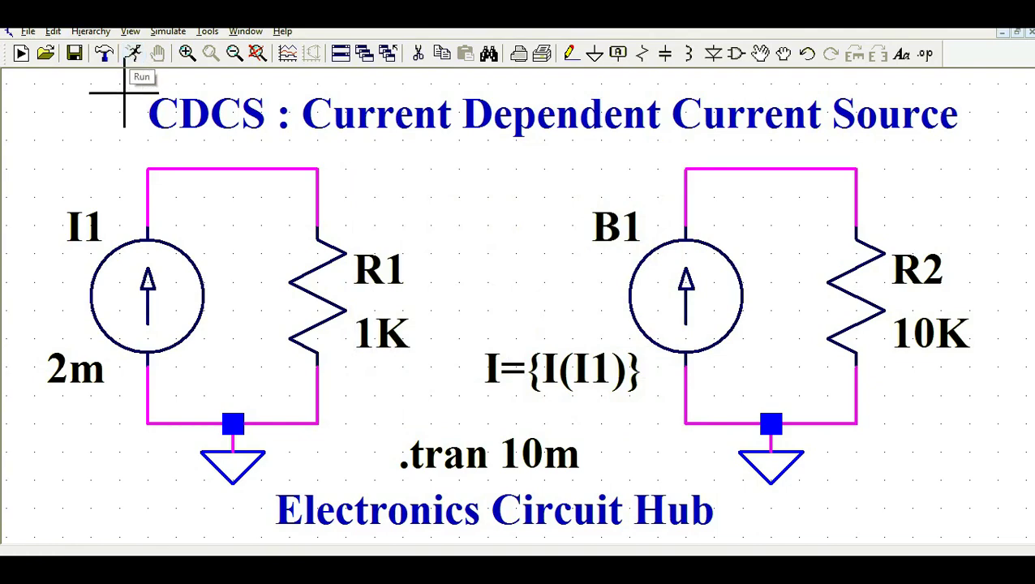
# Run the transient simulation, tile schematic and plot side by side, and add a second plot pane.
pyautogui.click(134, 56)
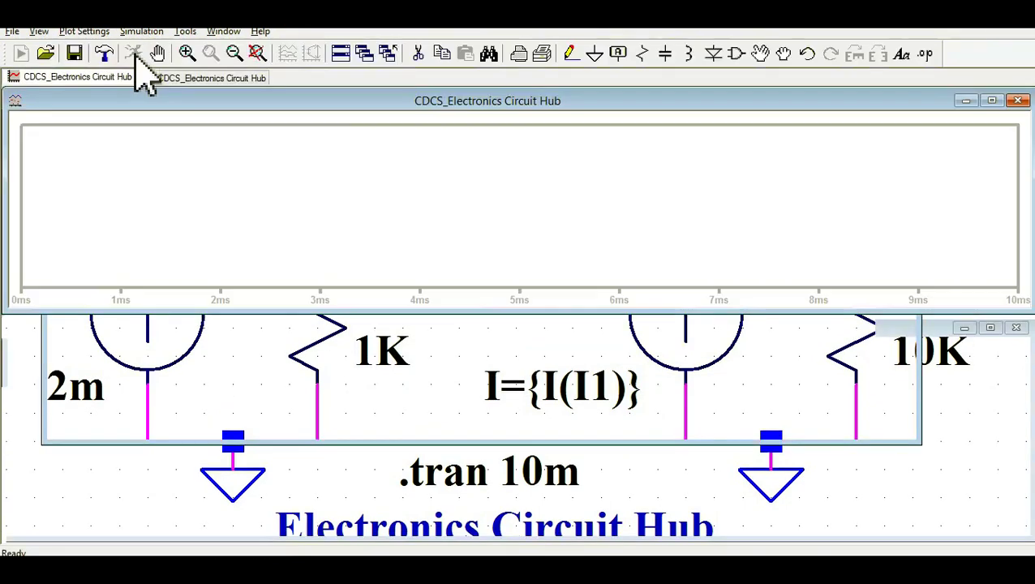
pyautogui.click(223, 32)
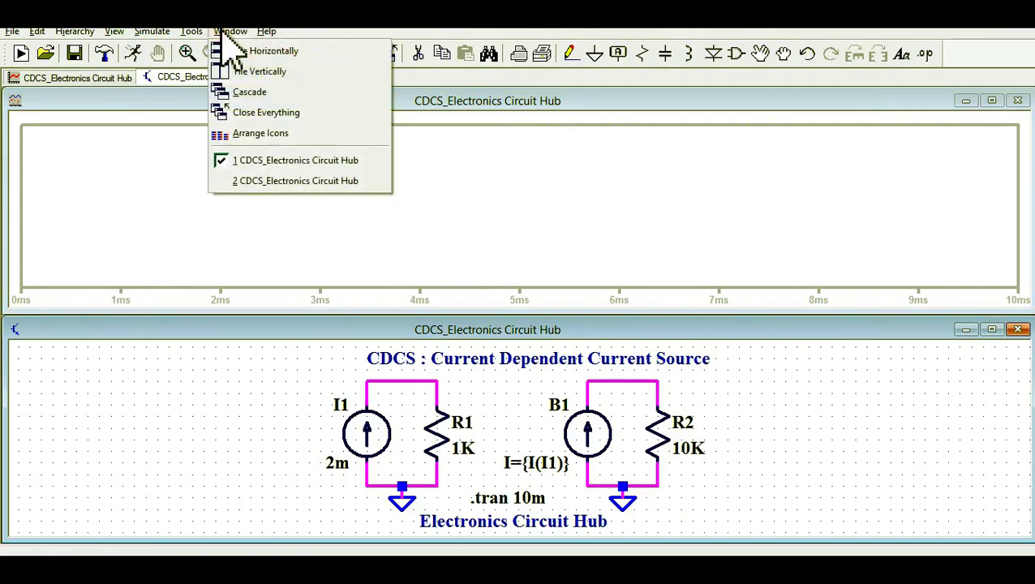
pyautogui.click(259, 72)
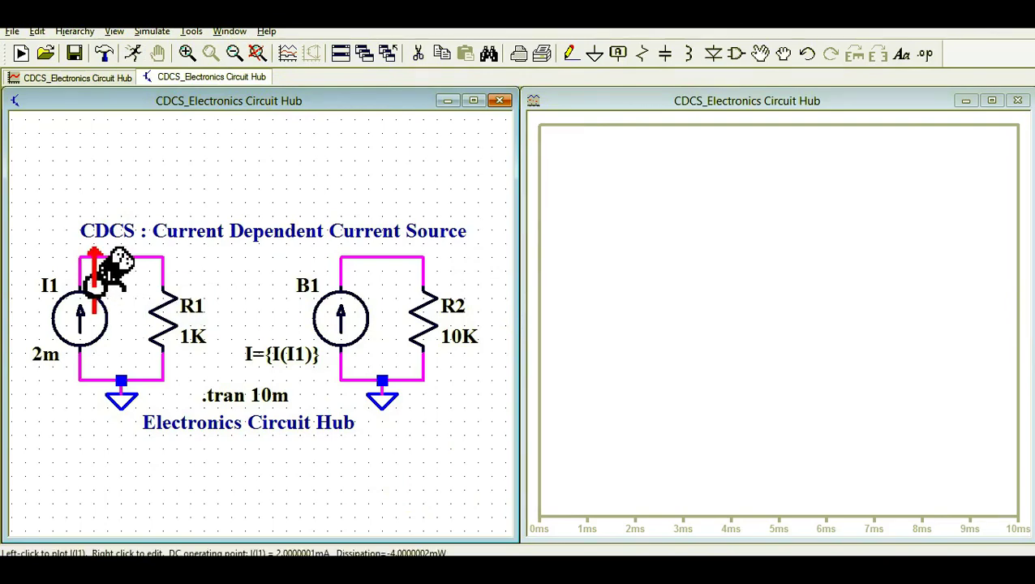
pyautogui.rightClick(713, 271)
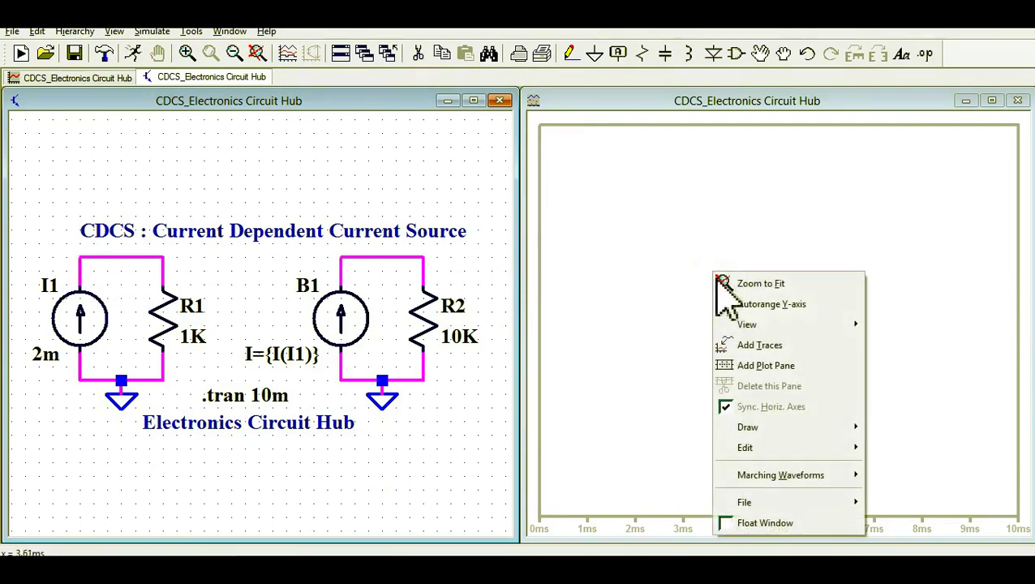
pyautogui.click(762, 363)
# Probe I1 and B1 to plot I(I1) and I(B1), both at 2 mA.
pyautogui.click(92, 325)
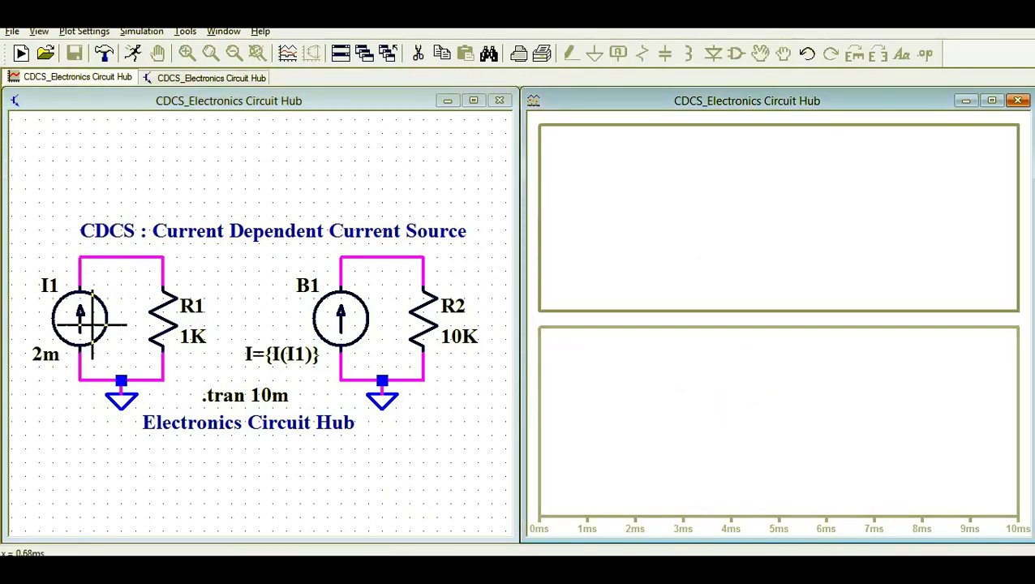
pyautogui.click(80, 313)
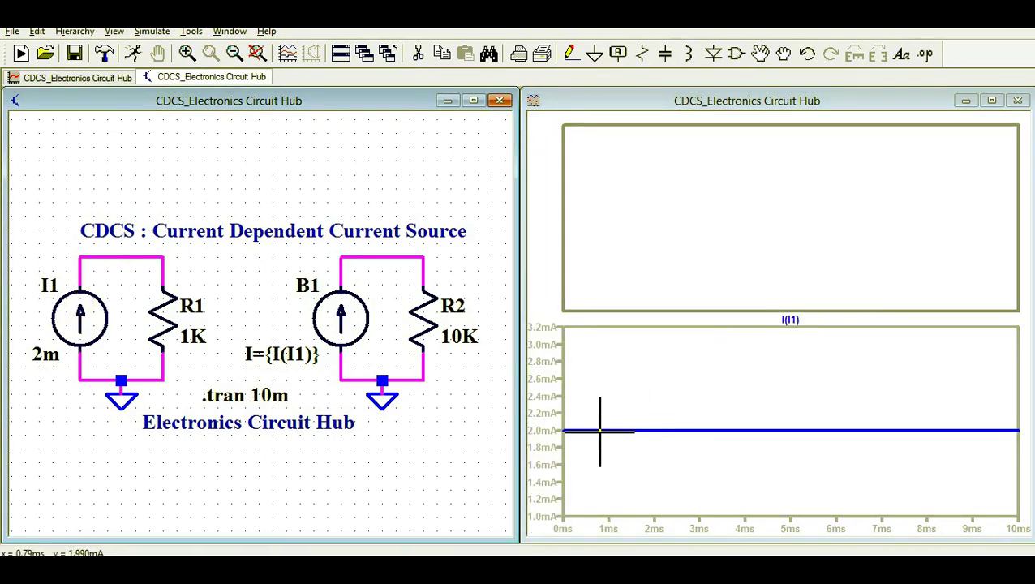
pyautogui.click(691, 210)
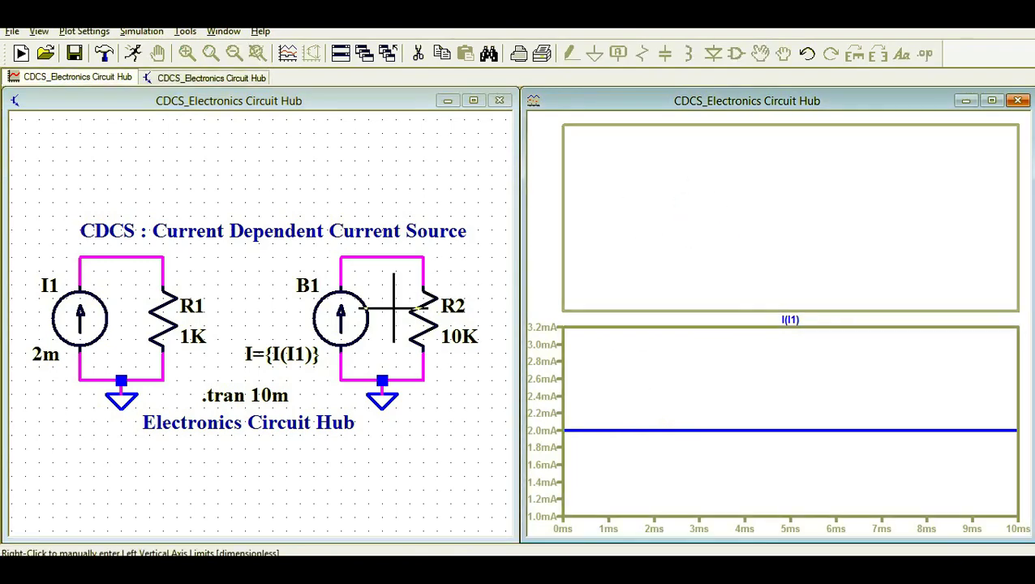
pyautogui.click(340, 311)
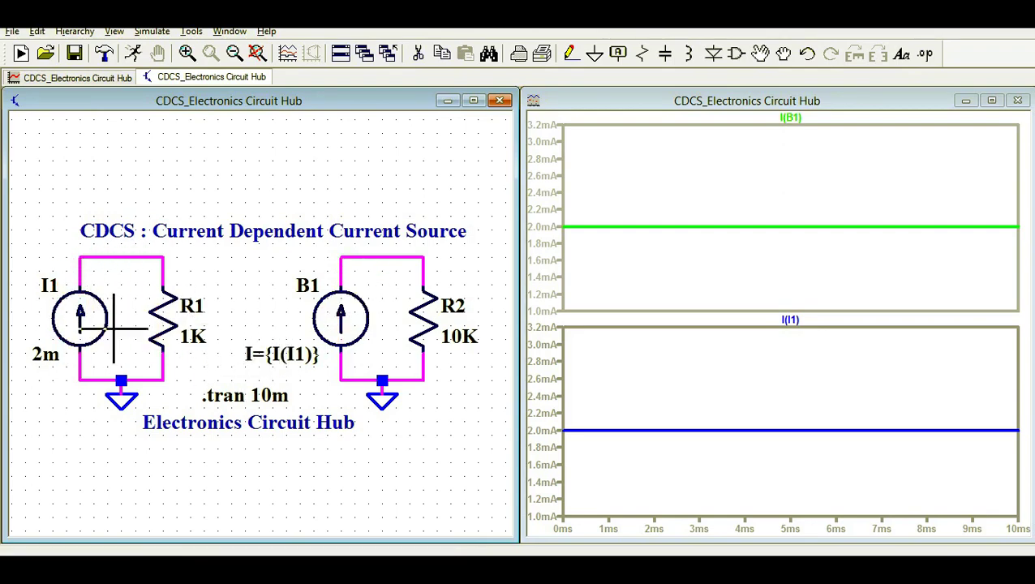
# Set I1's DC value to 1m and re-run the simulation.
pyautogui.rightClick(93, 302)
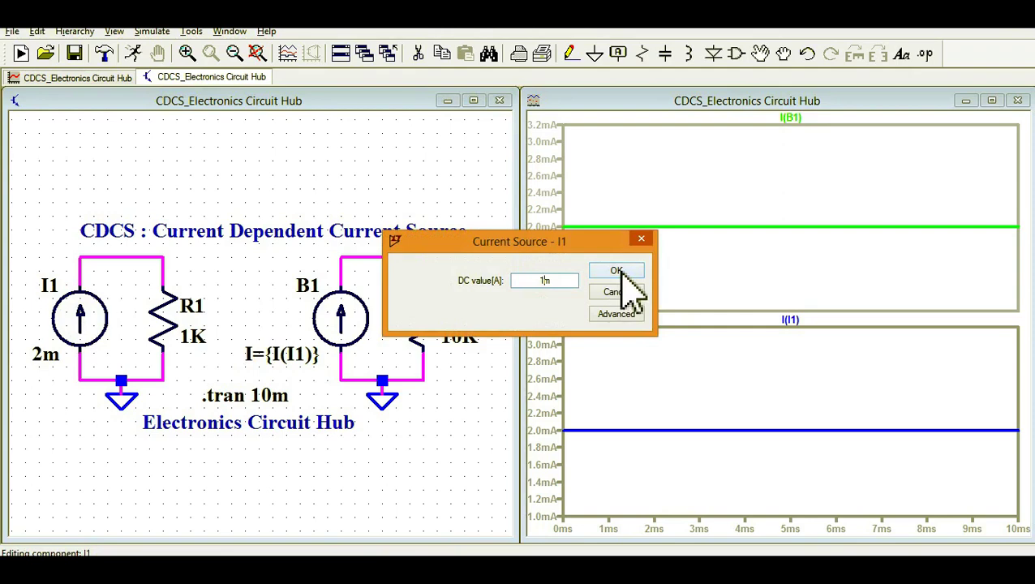
pyautogui.click(617, 271)
pyautogui.click(136, 53)
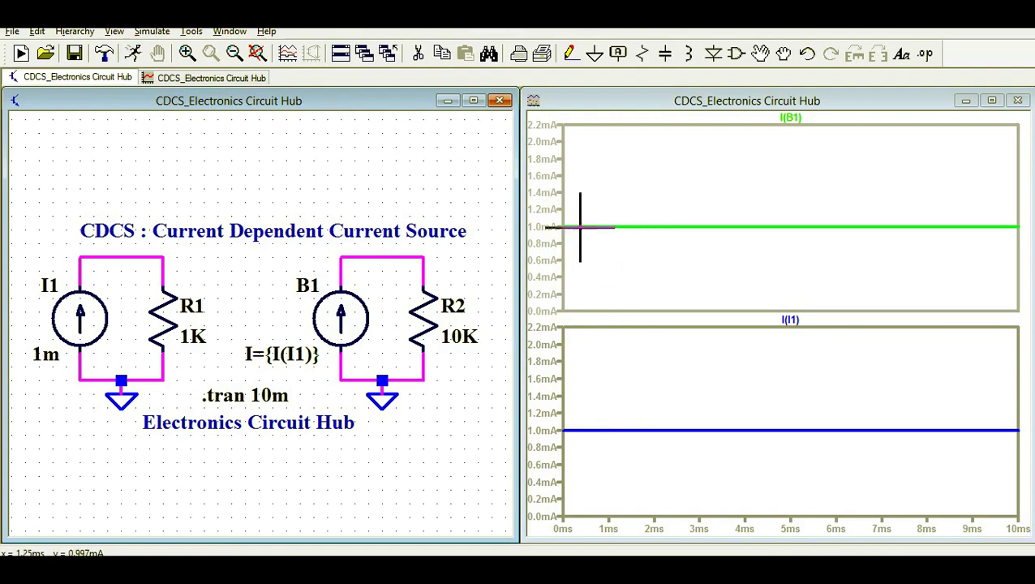
# Change I1 to 10m and re-run so I(B1) and I(I1) read 10 mA.
pyautogui.rightClick(86, 314)
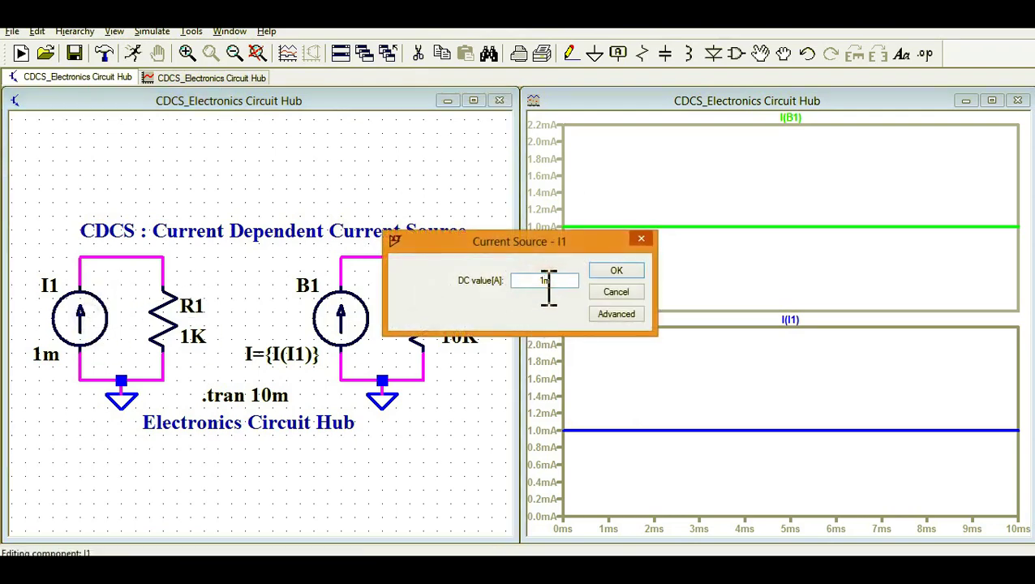
pyautogui.click(617, 271)
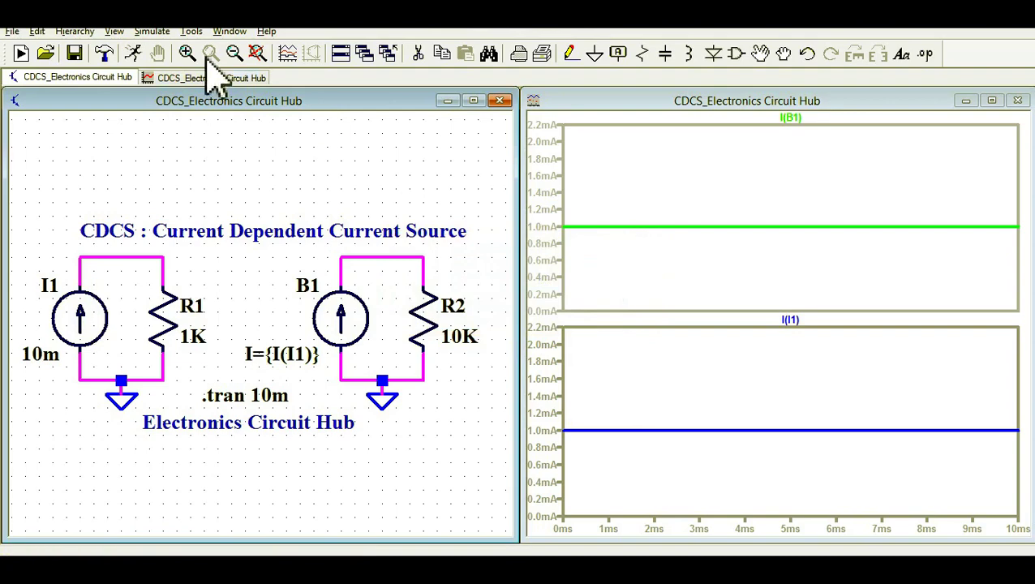
pyautogui.click(134, 54)
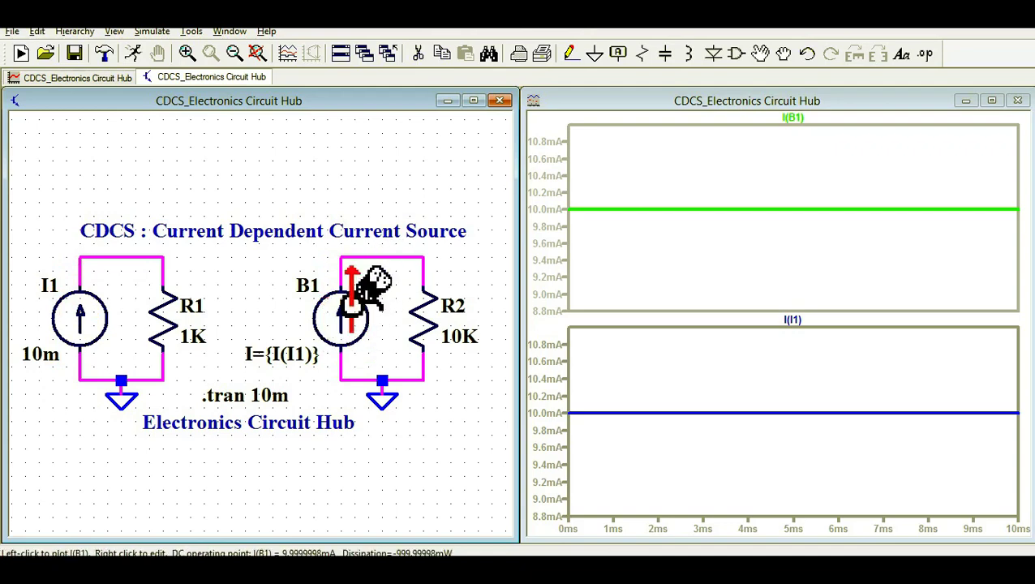
# Label I1's top wire VIN and move the title text slightly higher.
pyautogui.click(618, 54)
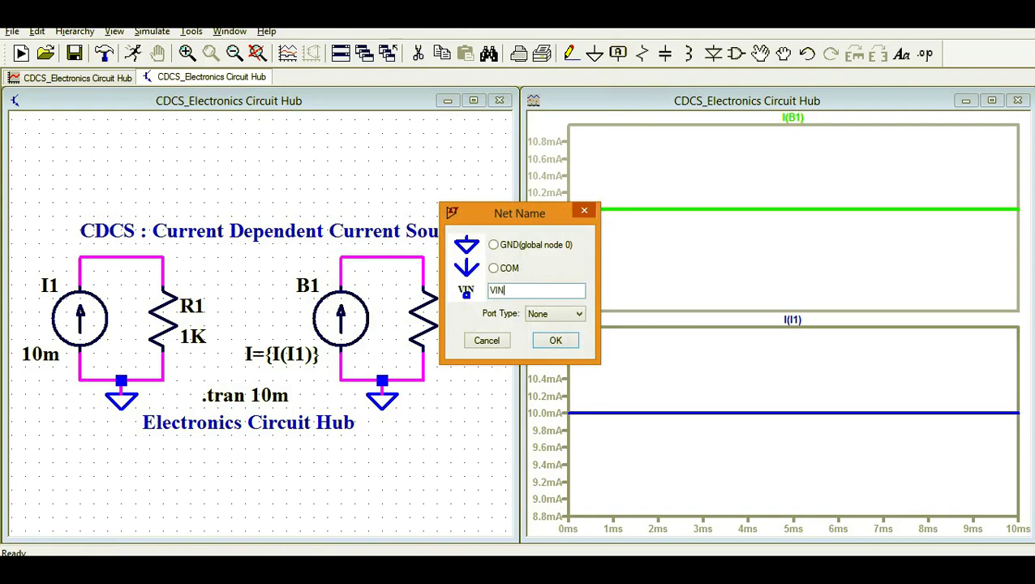
pyautogui.click(566, 341)
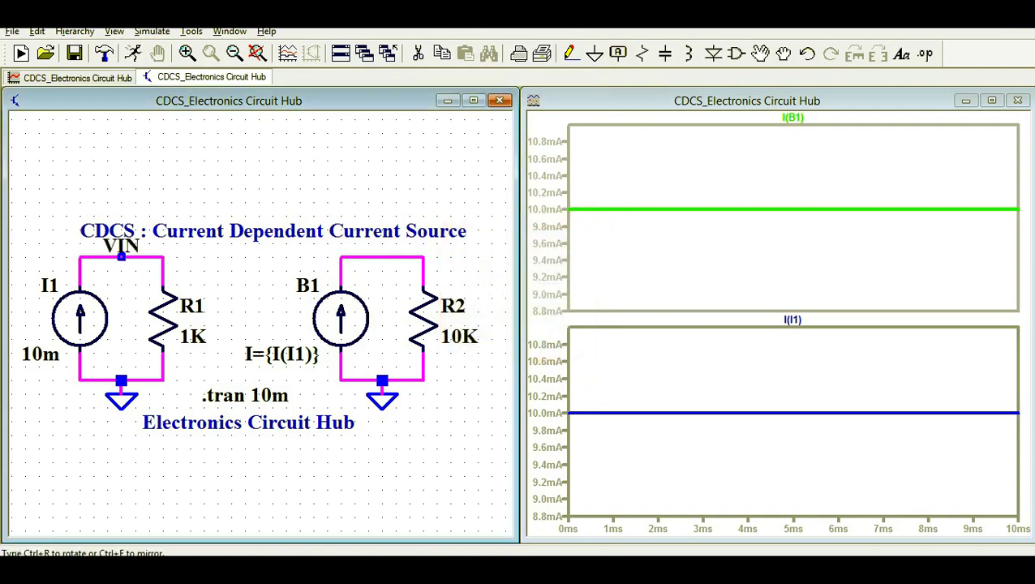
pyautogui.click(121, 256)
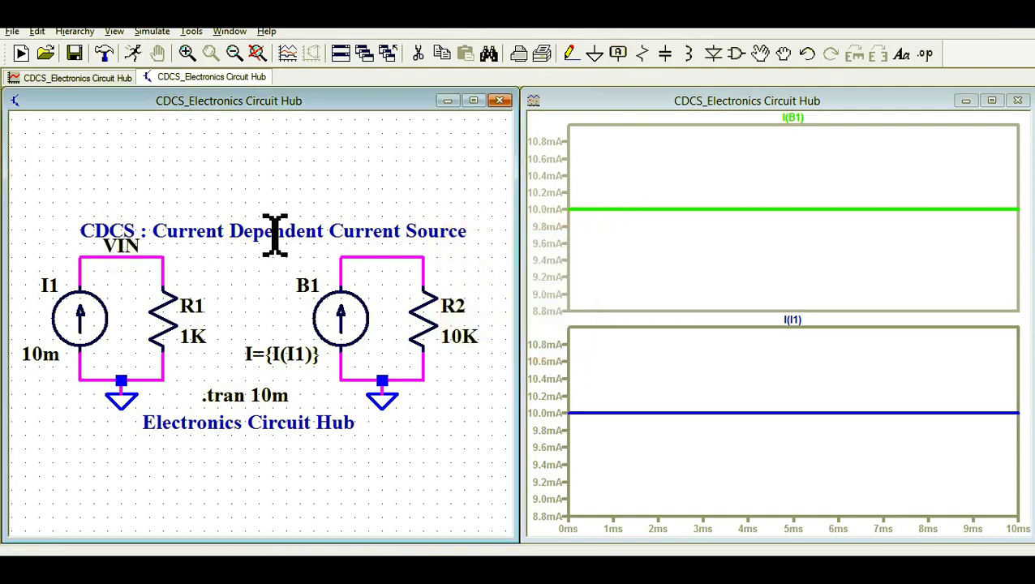
pyautogui.click(761, 54)
pyautogui.click(244, 232)
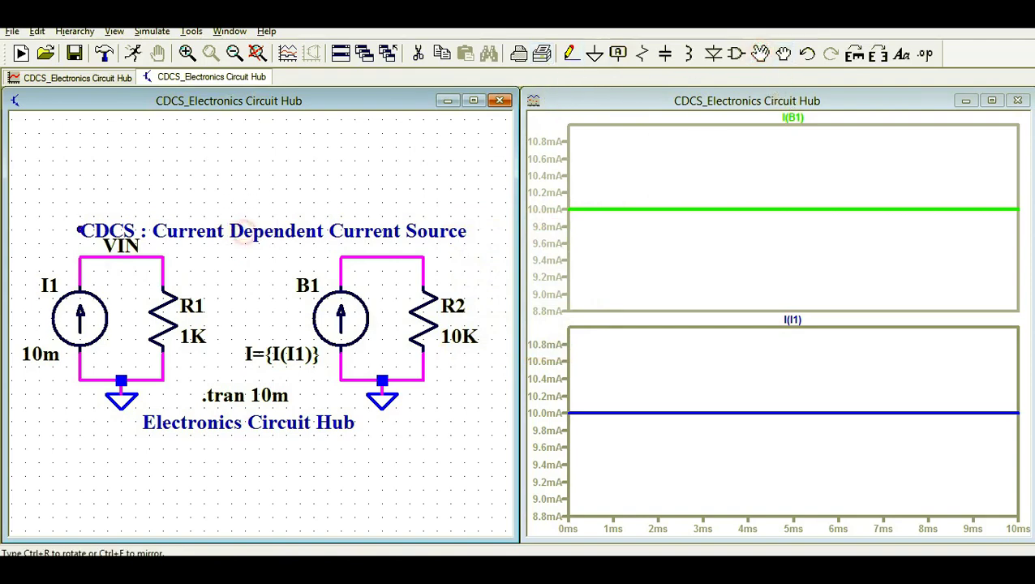
pyautogui.click(243, 213)
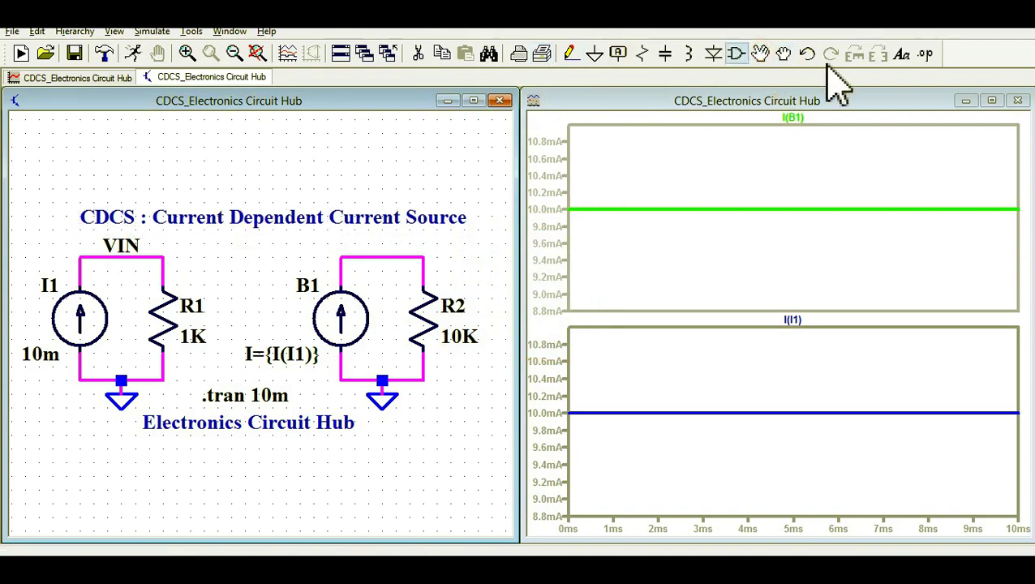
# Place a VOUT net label on R2's top wire.
pyautogui.click(618, 54)
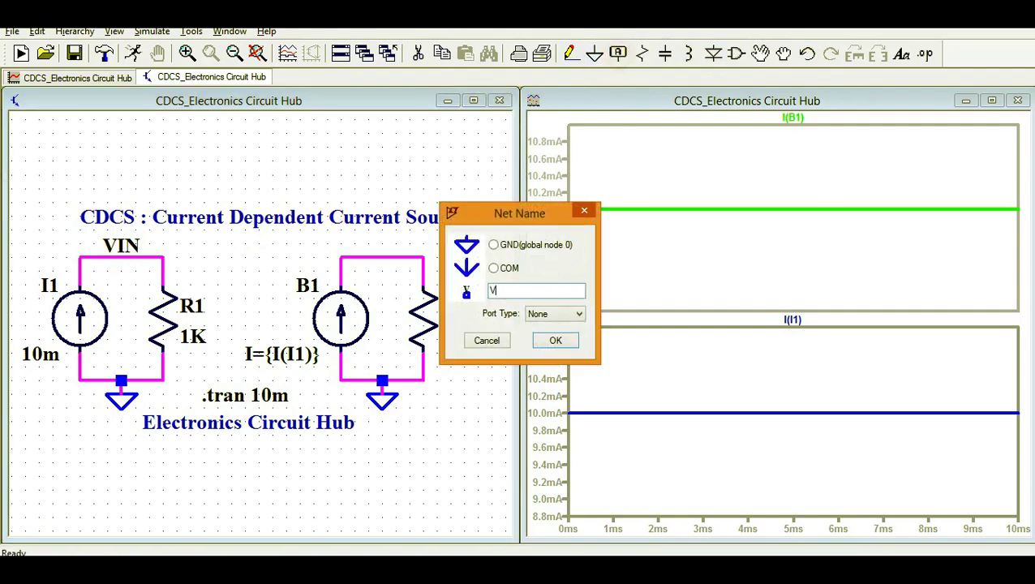
pyautogui.click(554, 341)
pyautogui.click(423, 261)
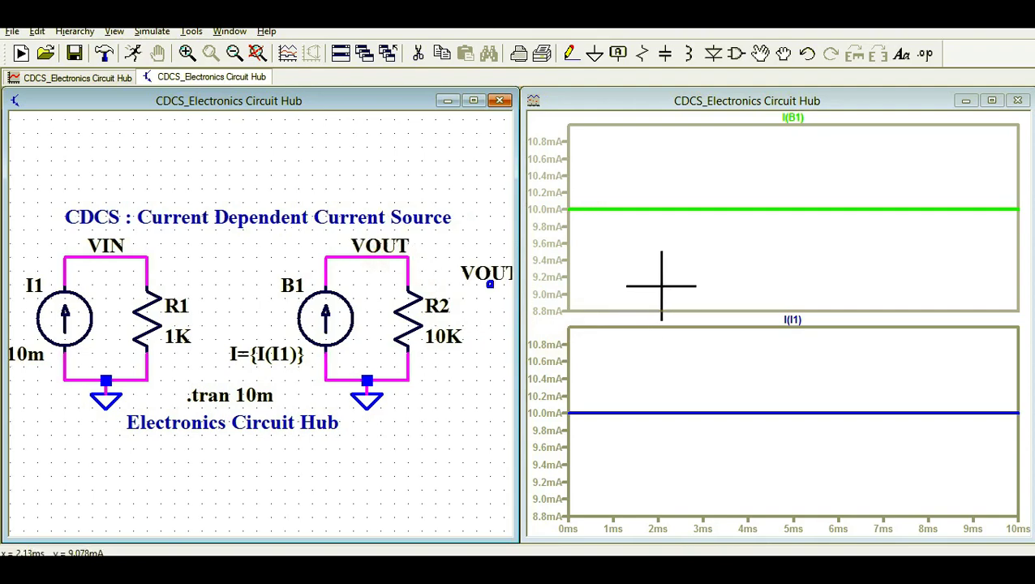
pyautogui.press('Escape')
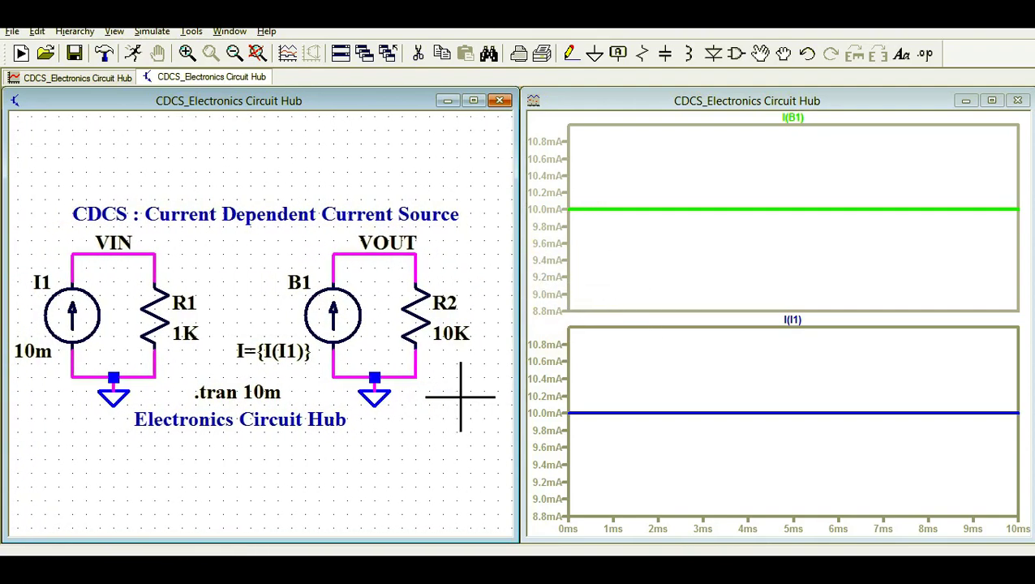
# Probe the VIN wire for V(vin) at 10 V in the lower pane, then VOUT for V(vout) at 100 V above.
pyautogui.click(717, 442)
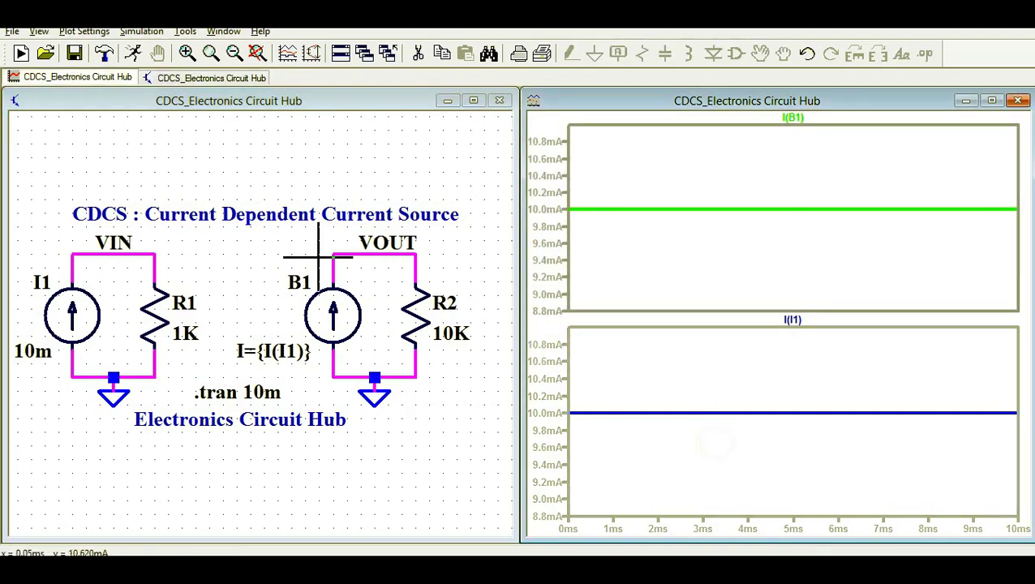
pyautogui.click(152, 254)
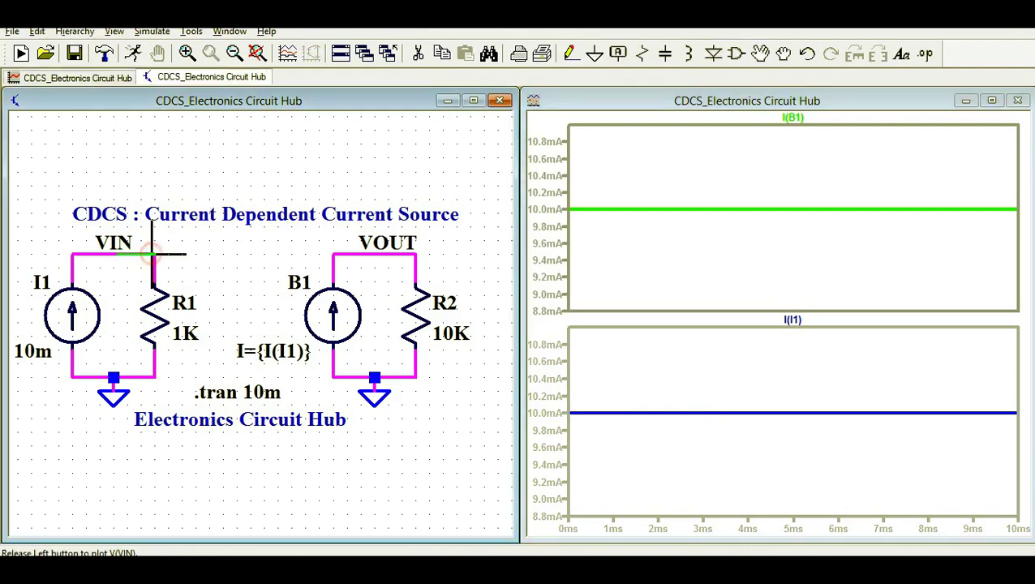
pyautogui.click(675, 446)
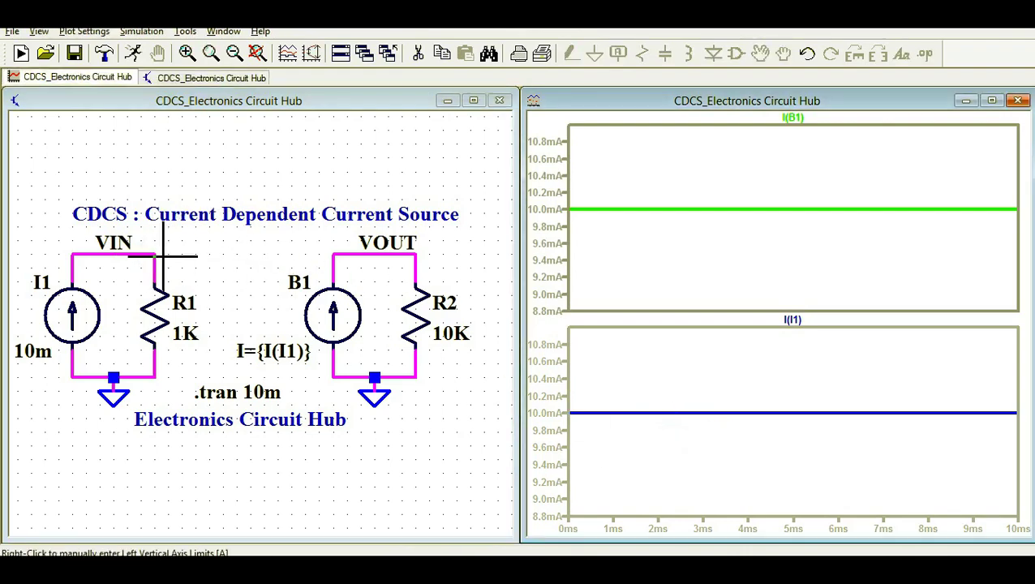
pyautogui.moveTo(153, 256)
pyautogui.mouseDown()
pyautogui.moveTo(169, 226)
pyautogui.moveTo(156, 262)
pyautogui.moveTo(370, 276)
pyautogui.moveTo(761, 271)
pyautogui.mouseUp()
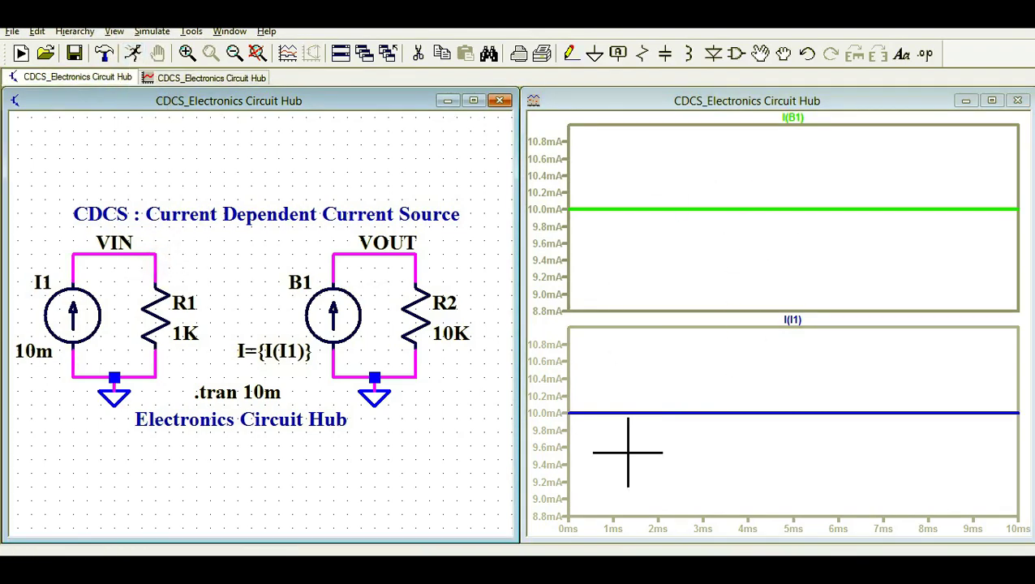
pyautogui.click(687, 456)
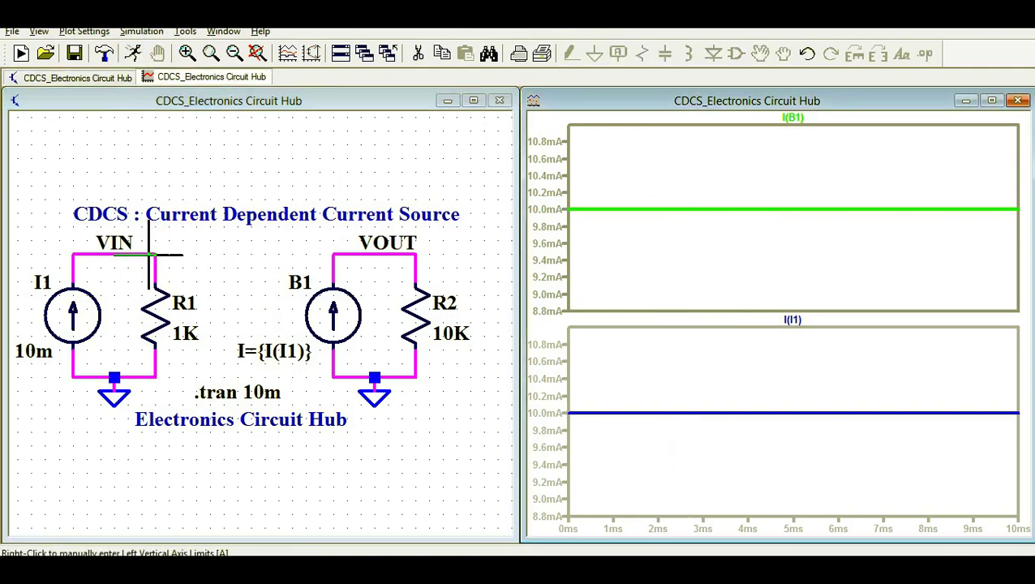
pyautogui.click(148, 255)
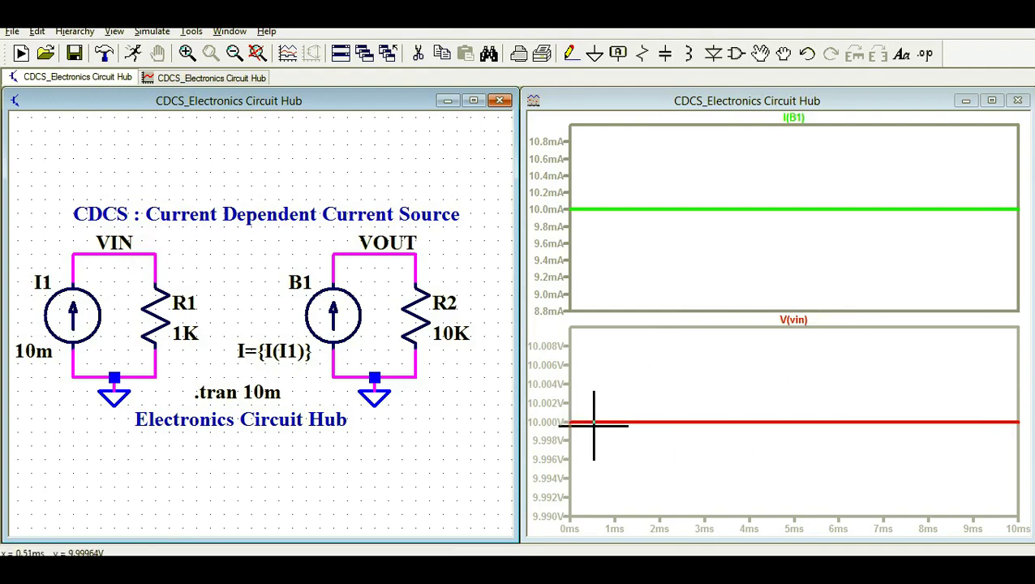
pyautogui.click(739, 227)
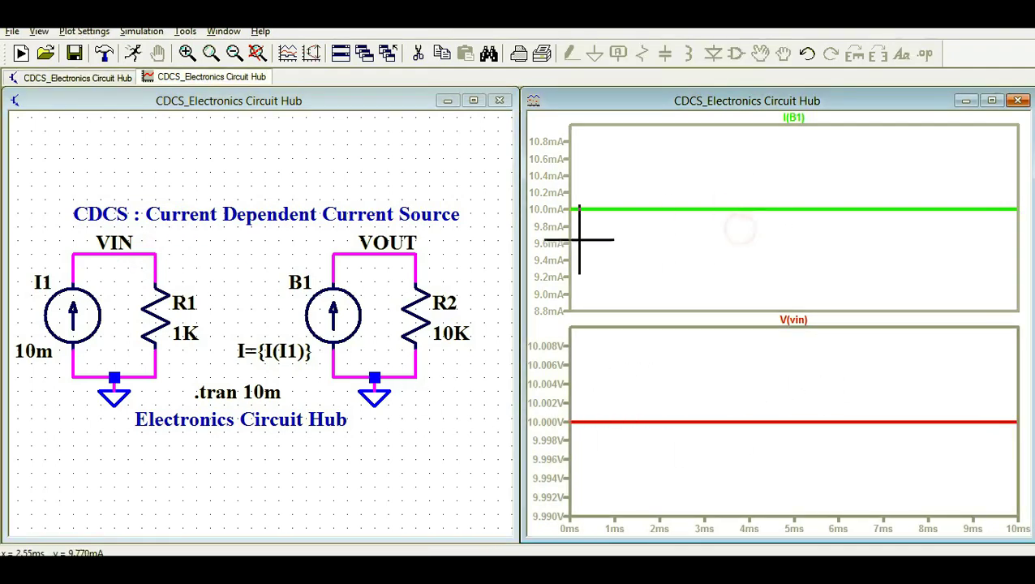
pyautogui.click(416, 258)
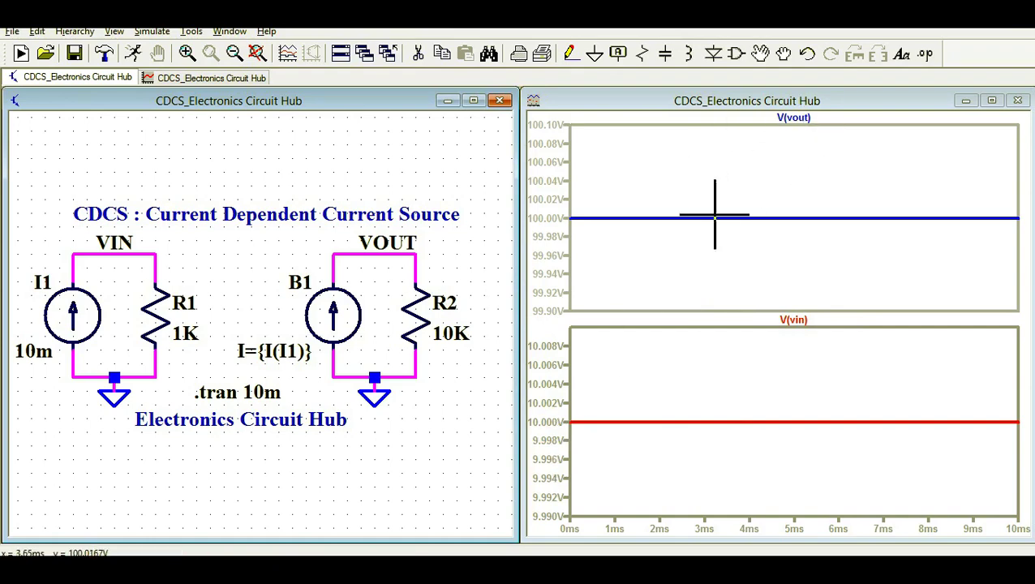
# Change I1's DC value to 1m and re-run the simulation.
pyautogui.rightClick(92, 297)
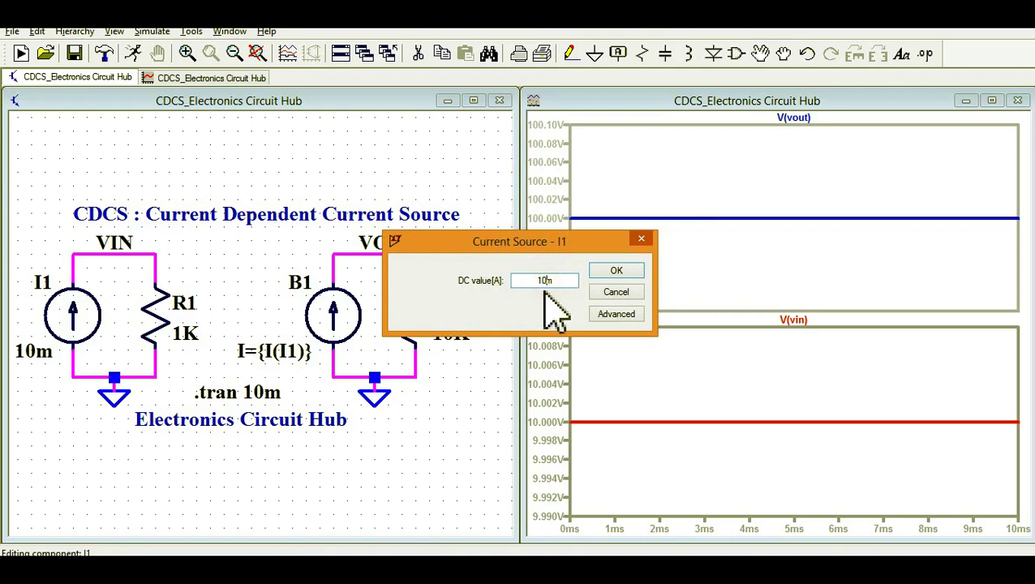
pyautogui.write('1m')
pyautogui.click(616, 270)
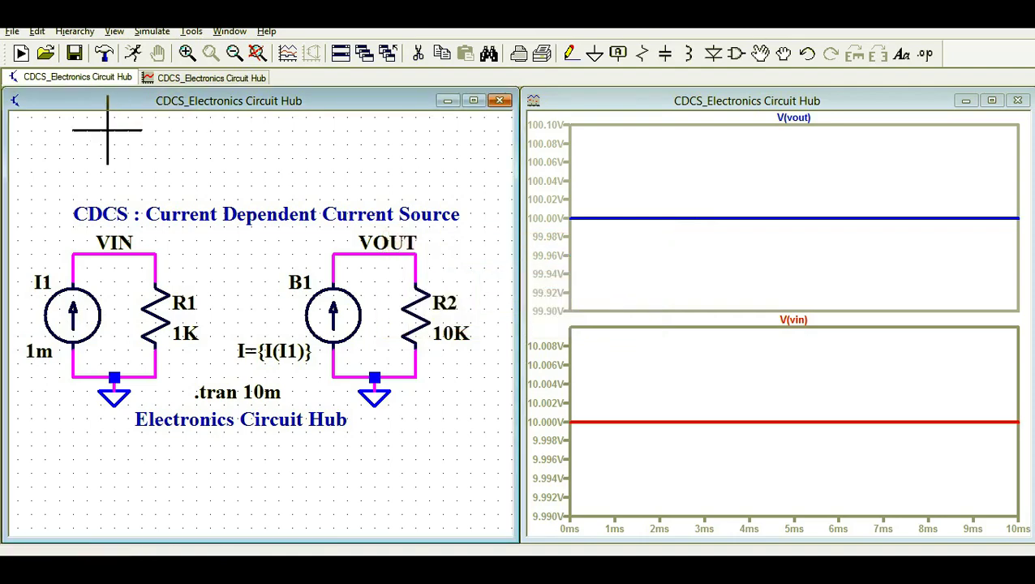
pyautogui.click(134, 53)
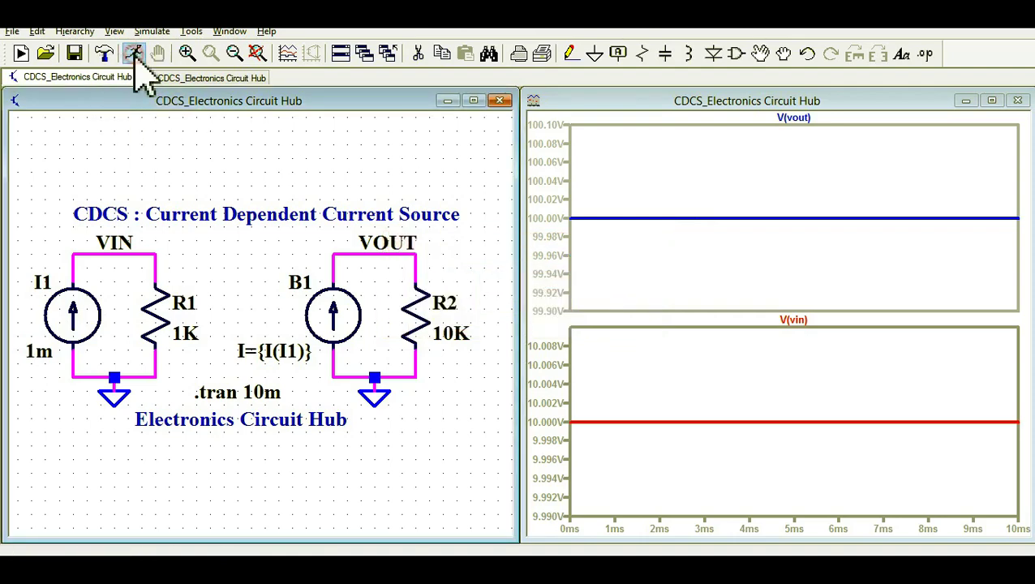